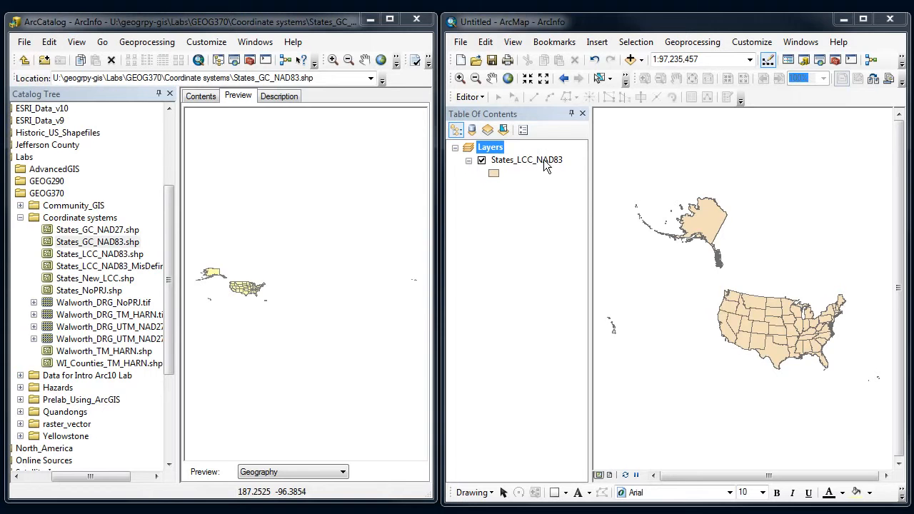
Examine the data frame's current coordinate system and its geographic coordinate system, leaving the settings as they are
right_click(653, 172)
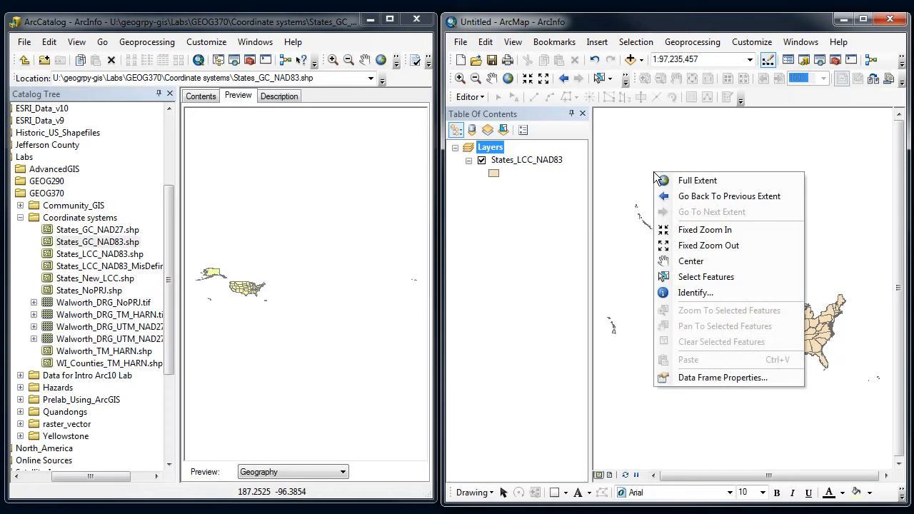
click(694, 377)
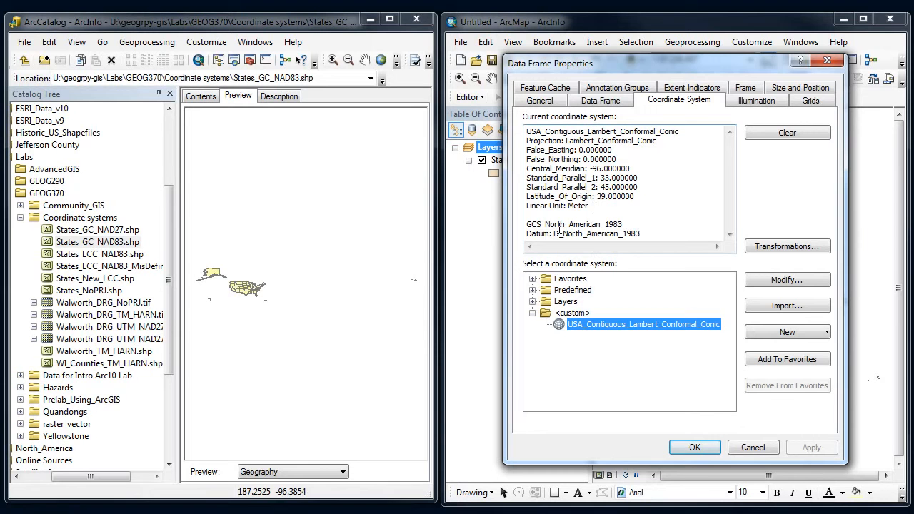
drag(543, 224, 626, 224)
click(641, 224)
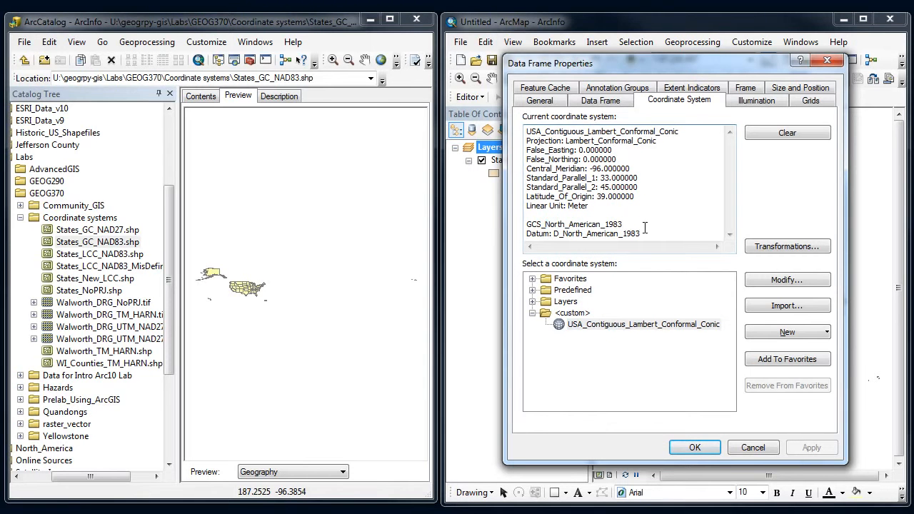
click(752, 448)
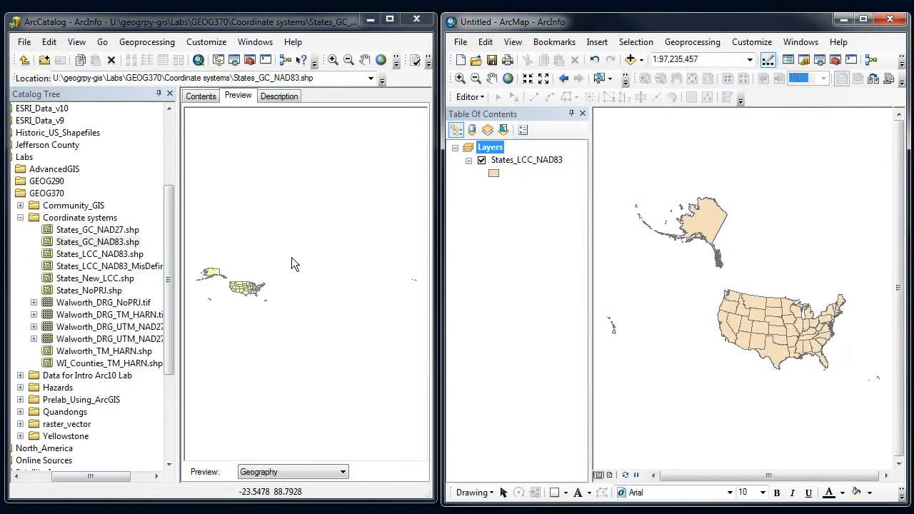
Switch to ArcCatalog and examine the XY coordinate system defined for States_GC_NAD83.shp
click(98, 243)
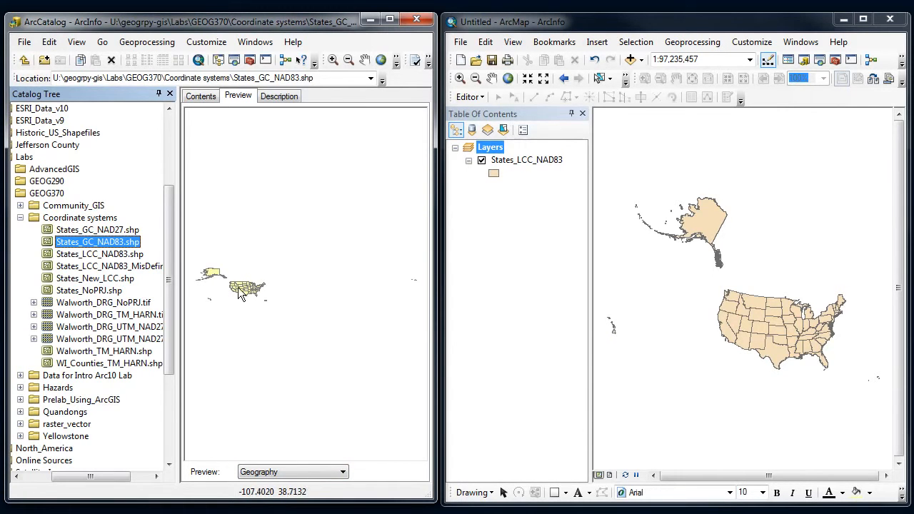
right_click(94, 246)
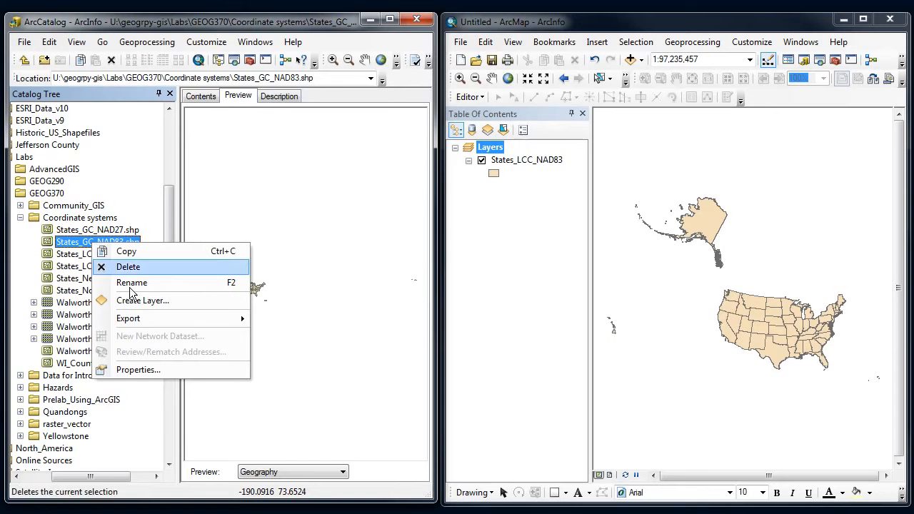
click(137, 370)
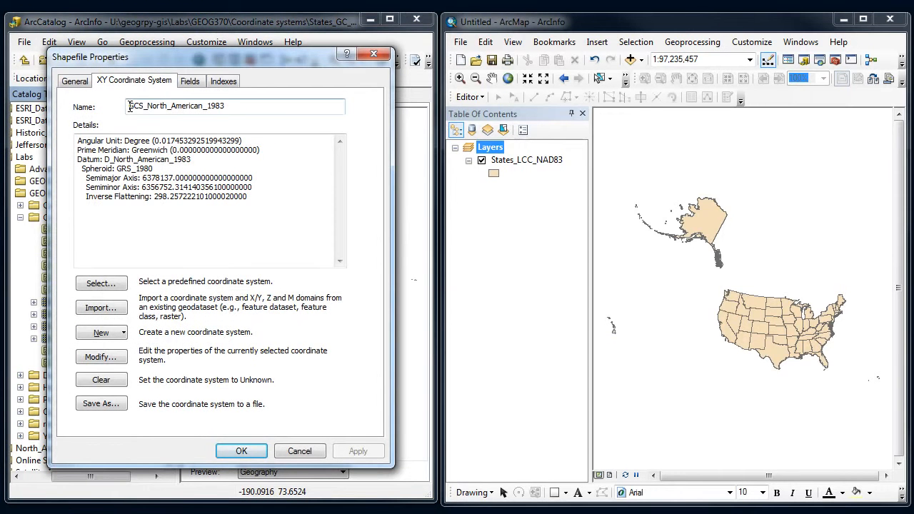
double_click(242, 104)
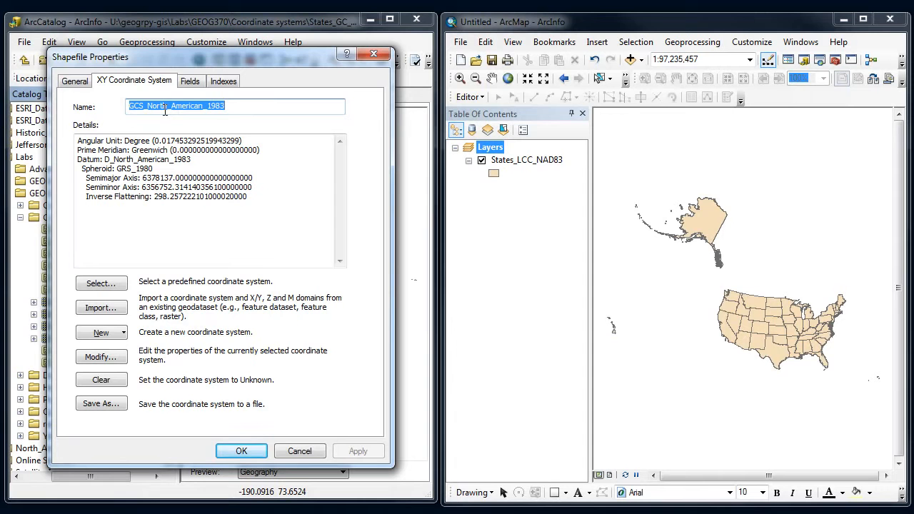
click(287, 447)
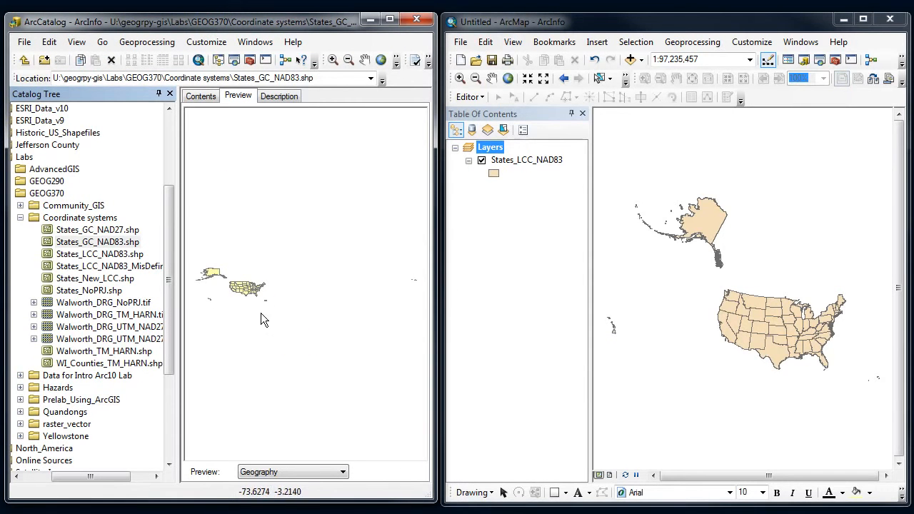
Redefine the coordinate system of States_GC_NAD83.shp as the projected, continental North America system USA Contiguous Lambert Conformal Conic
right_click(106, 243)
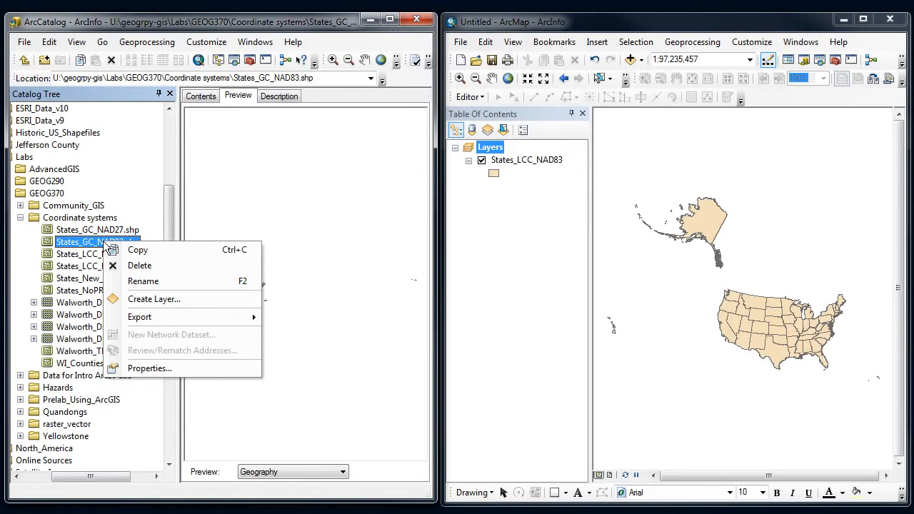
click(143, 368)
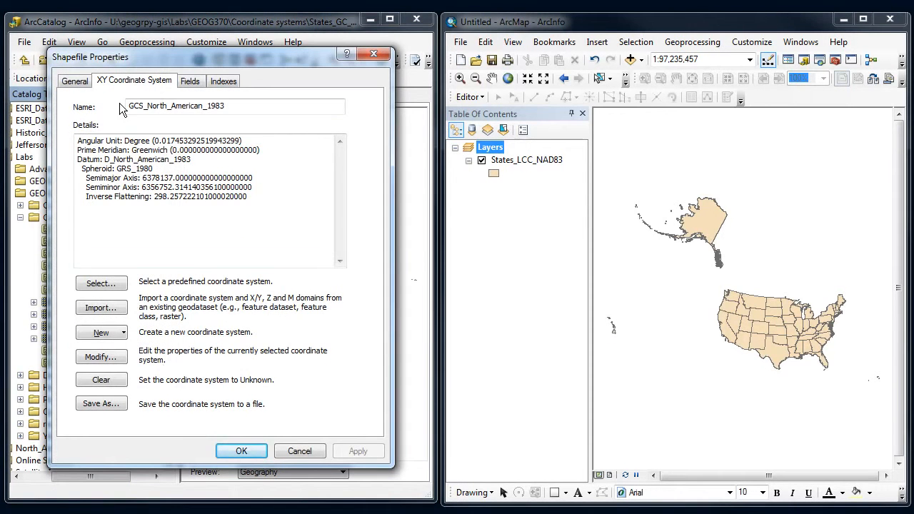
drag(127, 106, 248, 103)
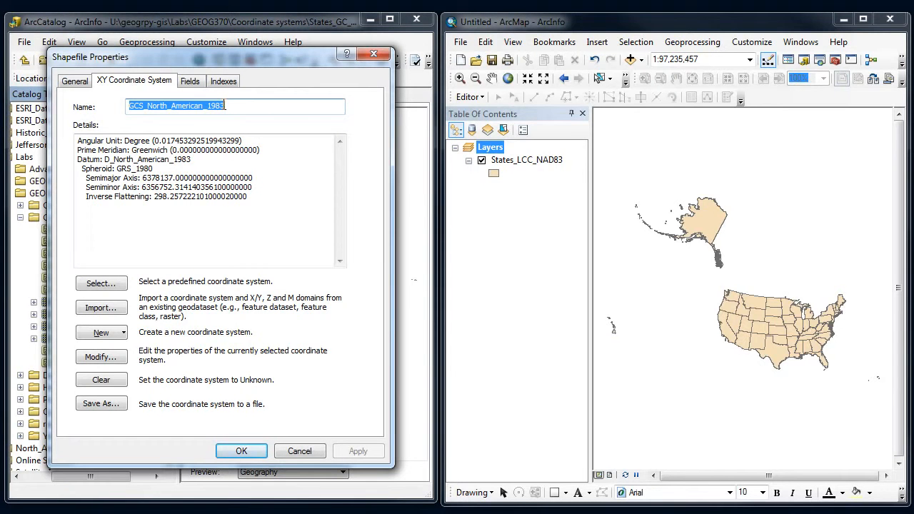
click(101, 284)
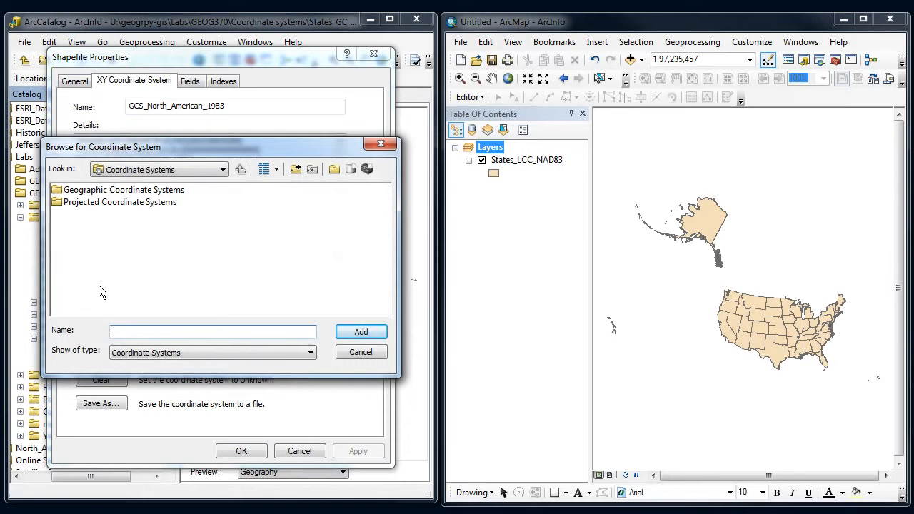
double_click(130, 204)
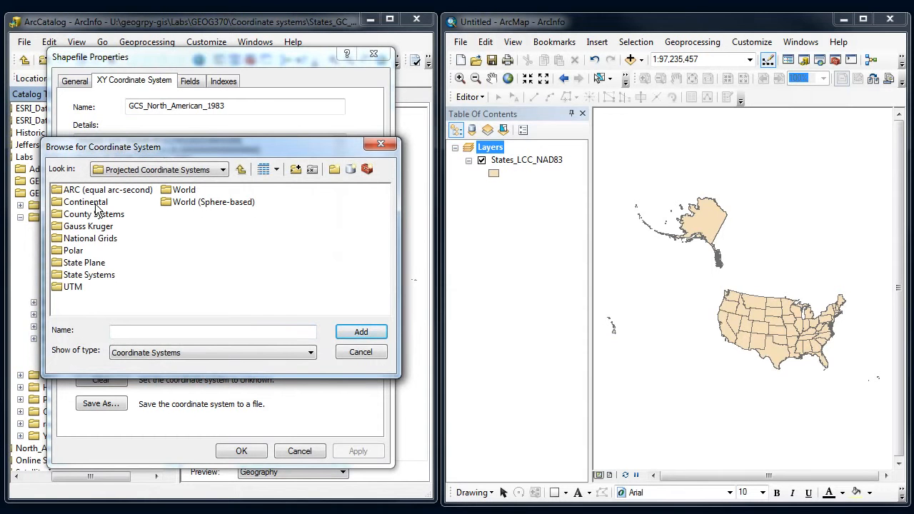
double_click(93, 202)
double_click(98, 227)
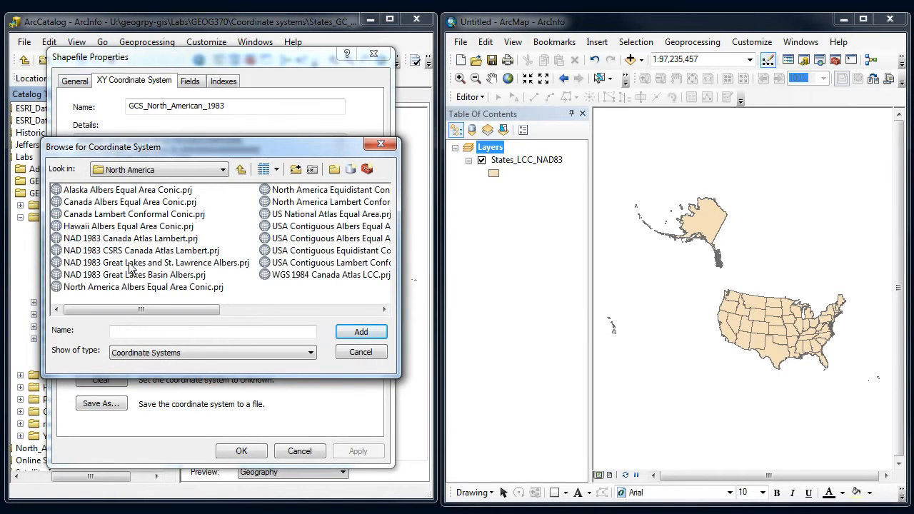
click(241, 309)
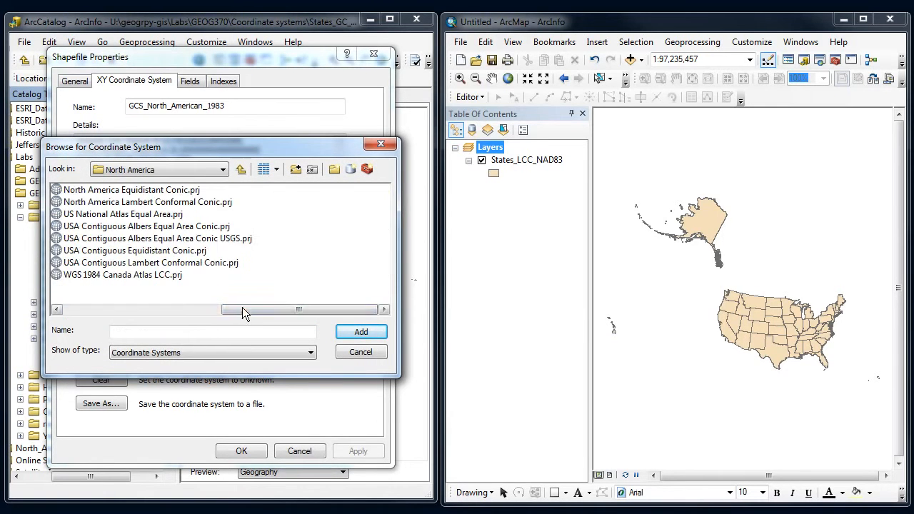
click(140, 263)
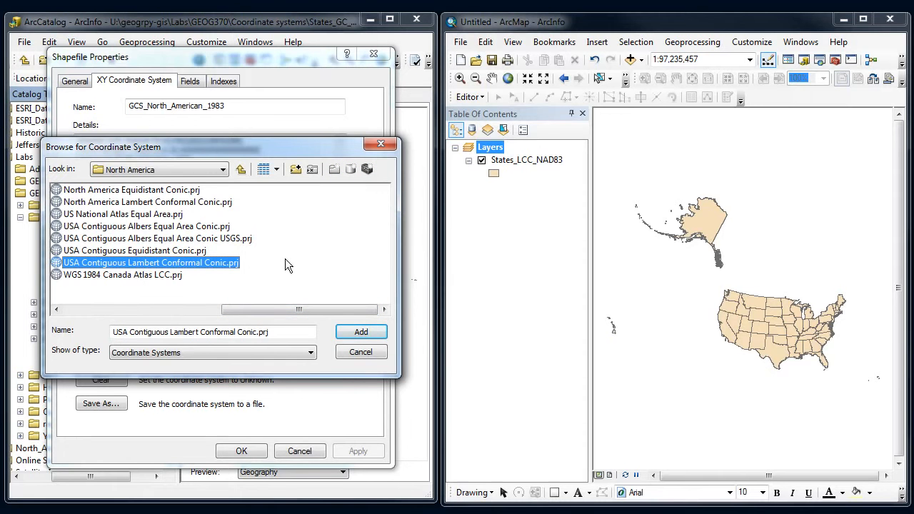
click(355, 331)
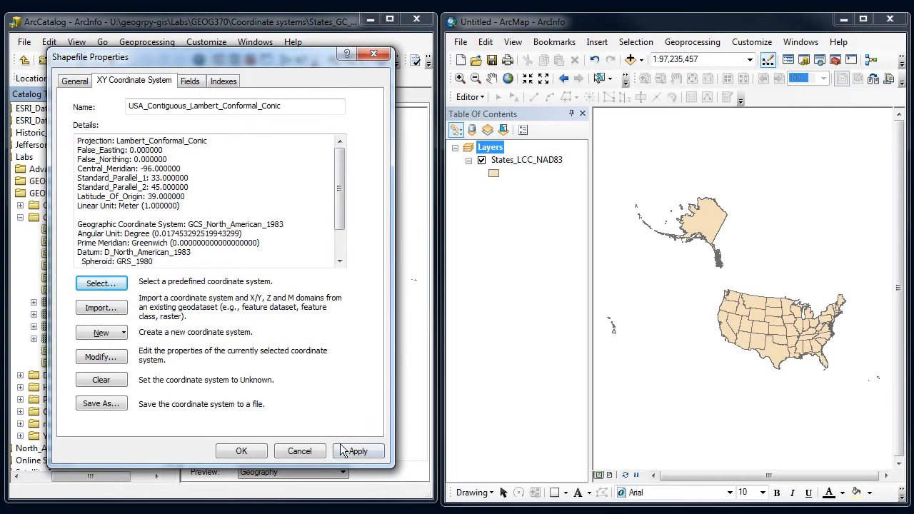
click(258, 452)
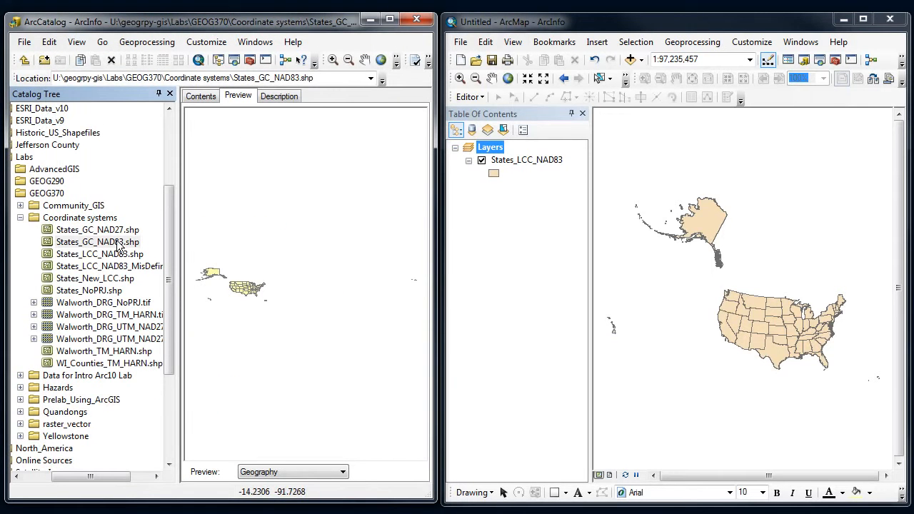
Add States_GC_NAD83.shp to the ArcMap map and toggle the States_LCC_NAD83 layer off and on to compare the two
drag(118, 246, 506, 239)
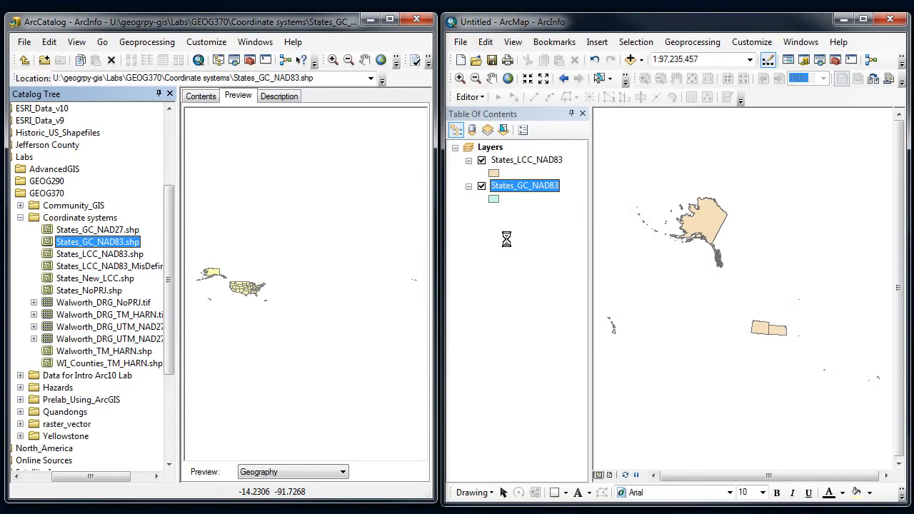
click(481, 160)
click(481, 160)
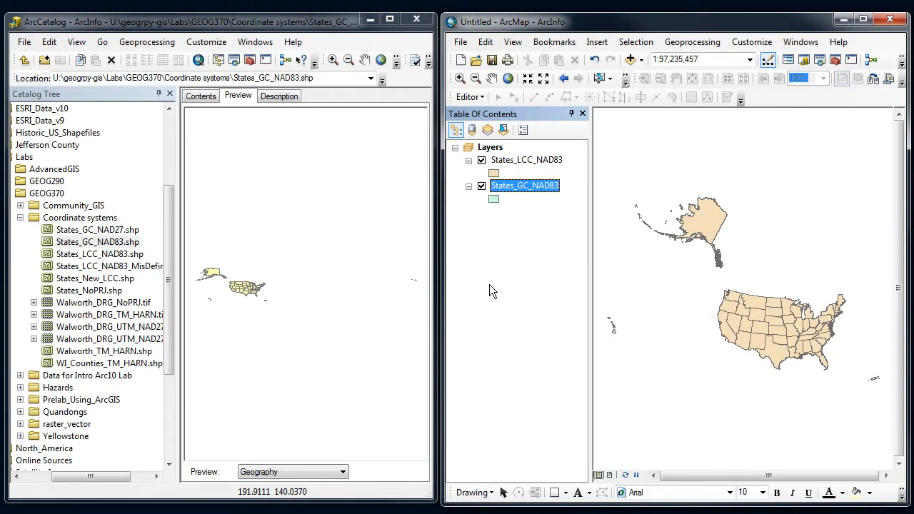
Review the XY coordinate system name and details of States_GC_NAD83.shp in ArcCatalog, then close its properties without changes
click(91, 244)
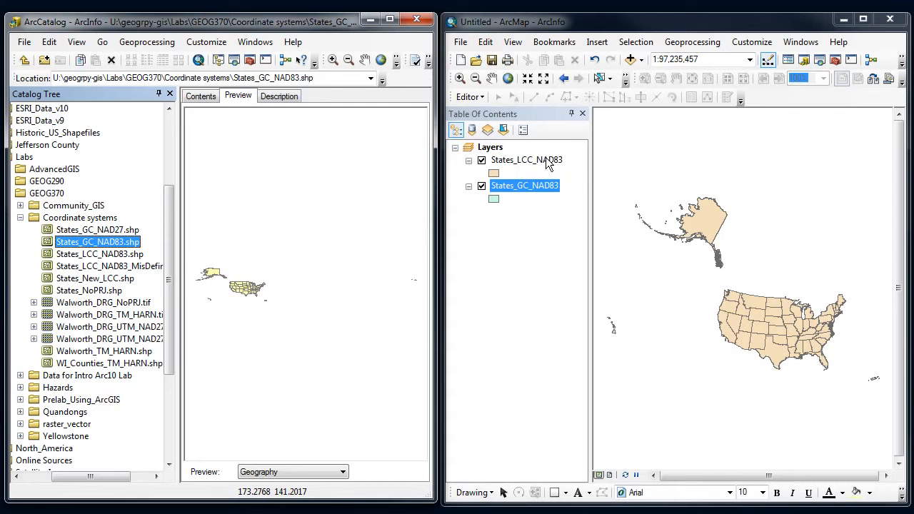
right_click(107, 246)
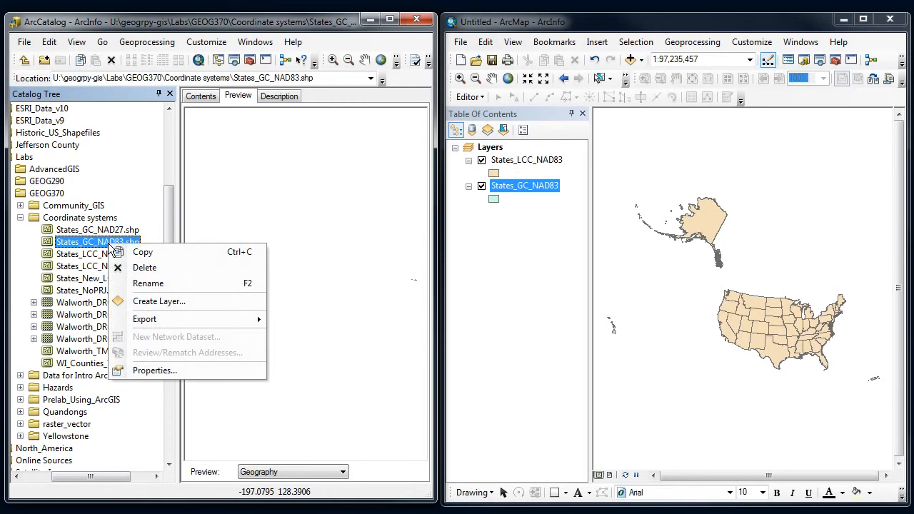
click(153, 371)
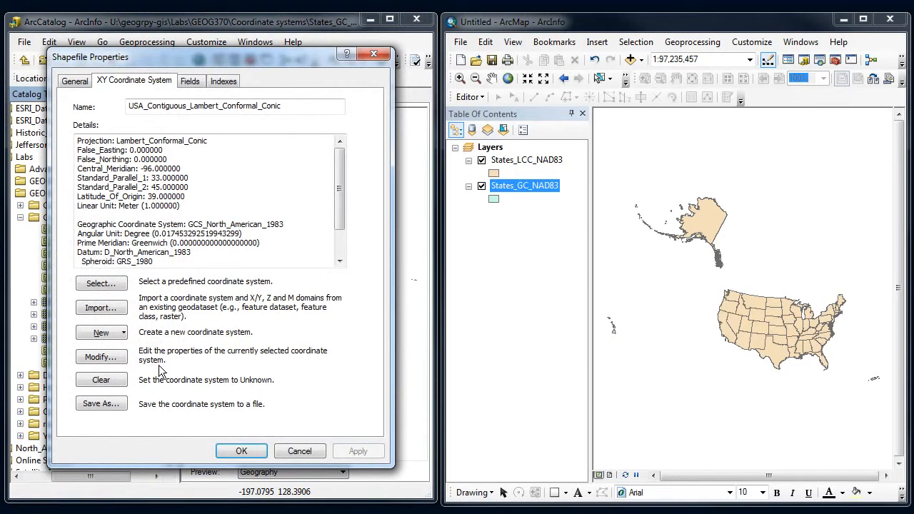
drag(291, 107, 77, 116)
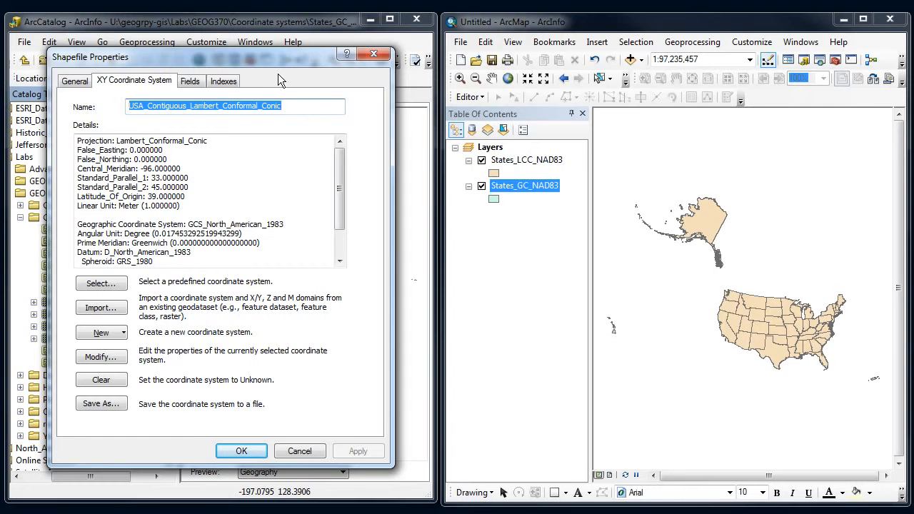
drag(271, 60, 272, 66)
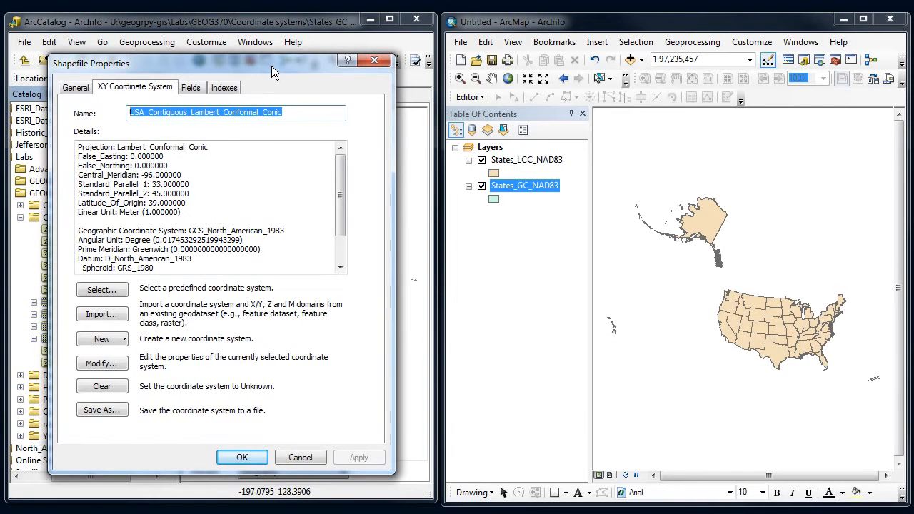
click(293, 459)
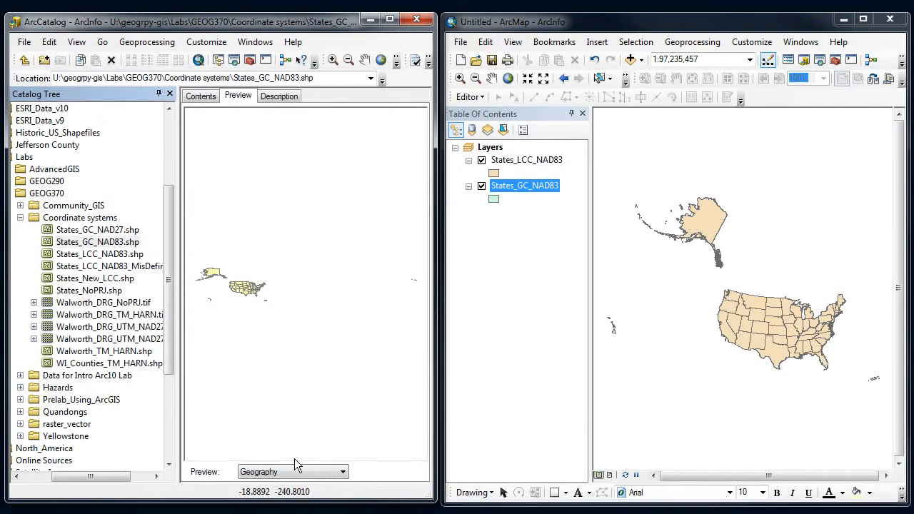
Set the coordinate system of States_GC_NAD83.shp to the geographic North America system GCS_North_American_1983 and apply it
click(97, 243)
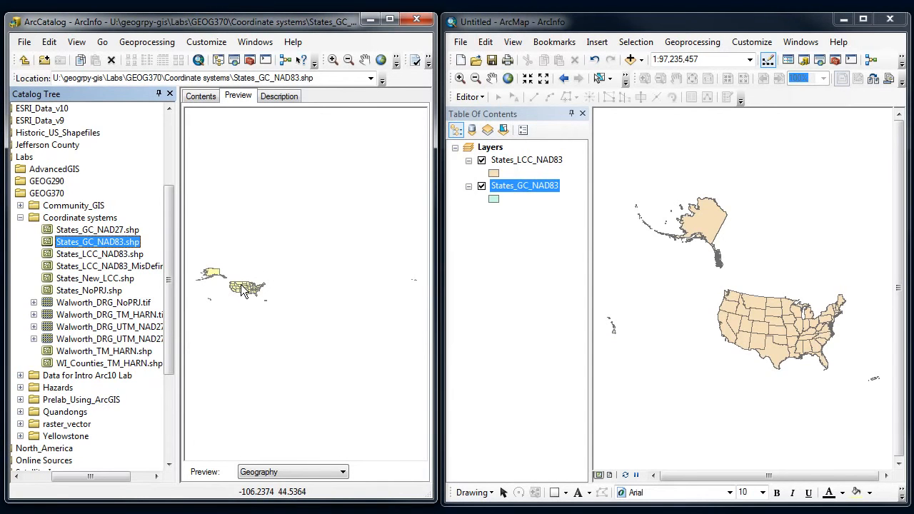
right_click(126, 245)
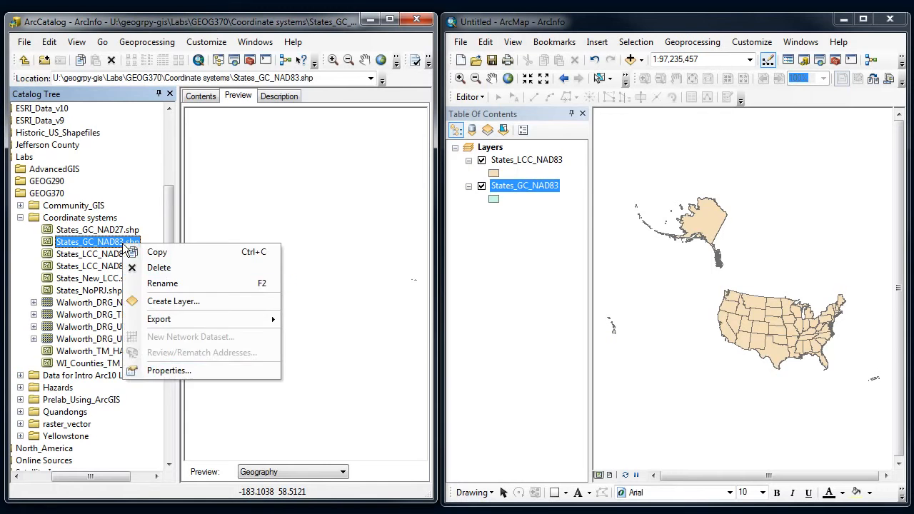
click(174, 370)
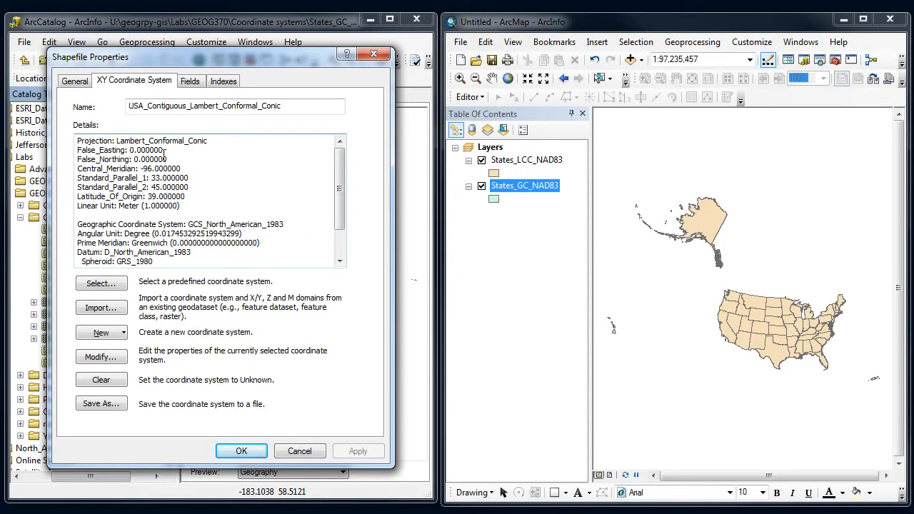
click(101, 284)
double_click(132, 190)
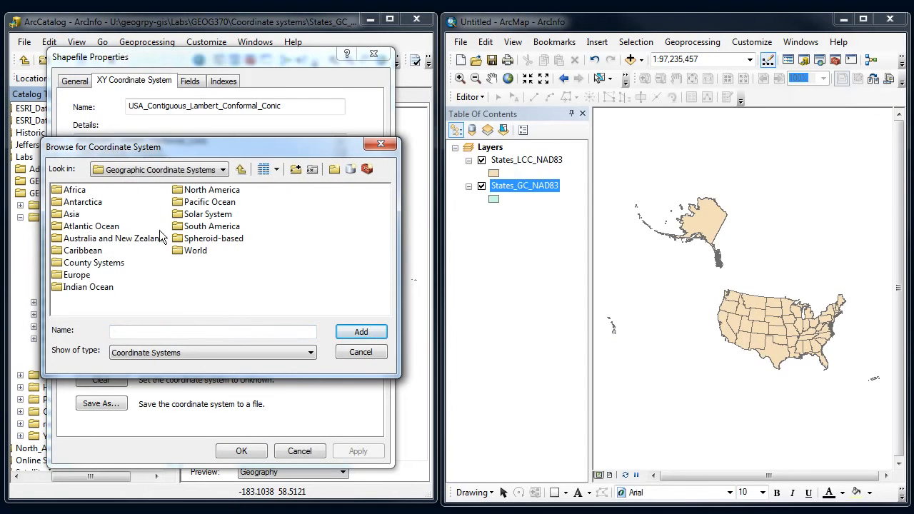
double_click(198, 190)
click(247, 275)
click(368, 332)
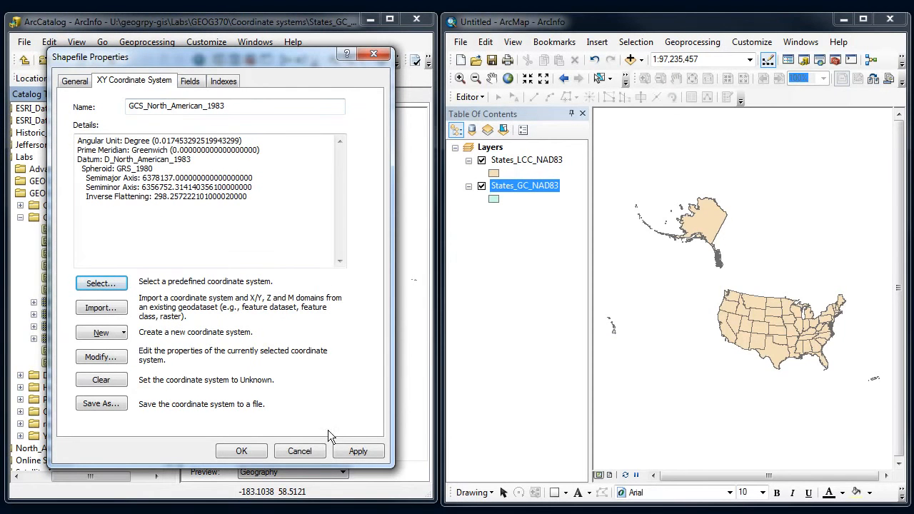
click(353, 451)
Remove the States_GC_NAD83 layer from the ArcMap map and return to the shapefile's properties in ArcCatalog
click(633, 285)
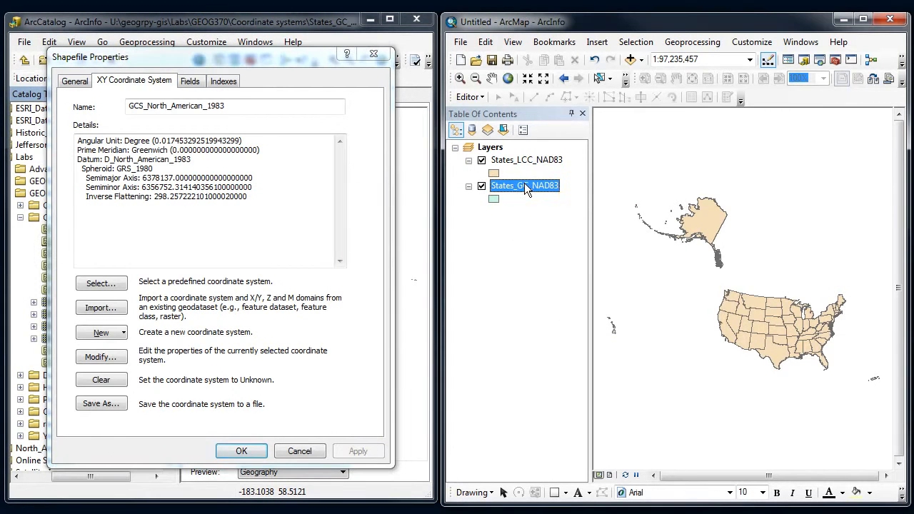
right_click(493, 185)
click(527, 207)
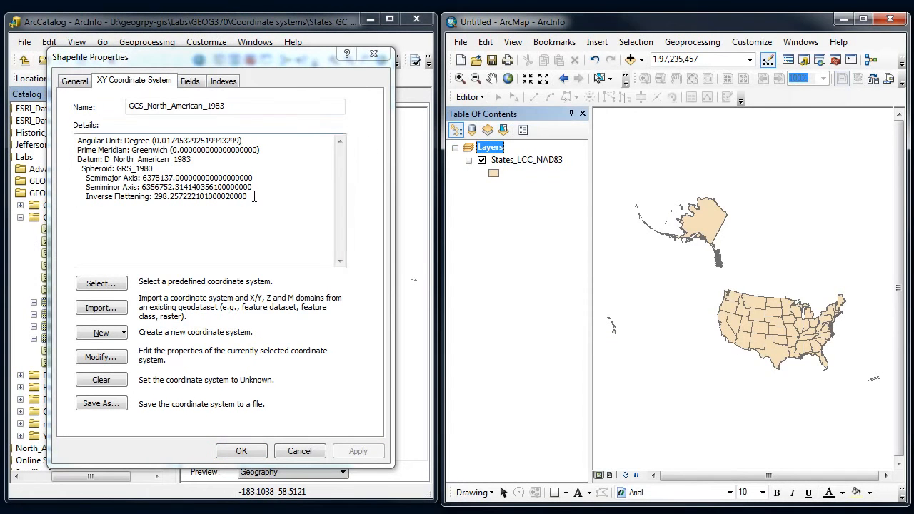
click(227, 61)
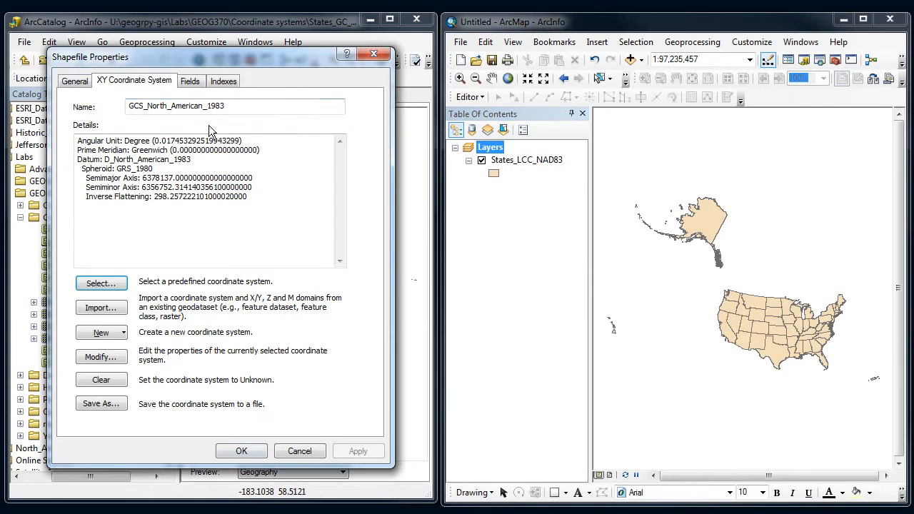
Accept the GCS_North_American_1983 coordinate system definition and close the properties of States_GC_NAD83.shp
click(250, 448)
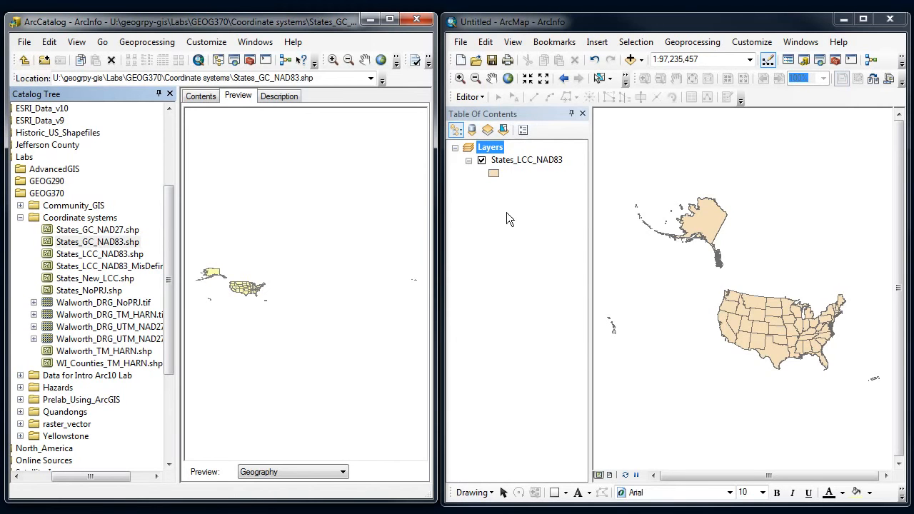
click(105, 242)
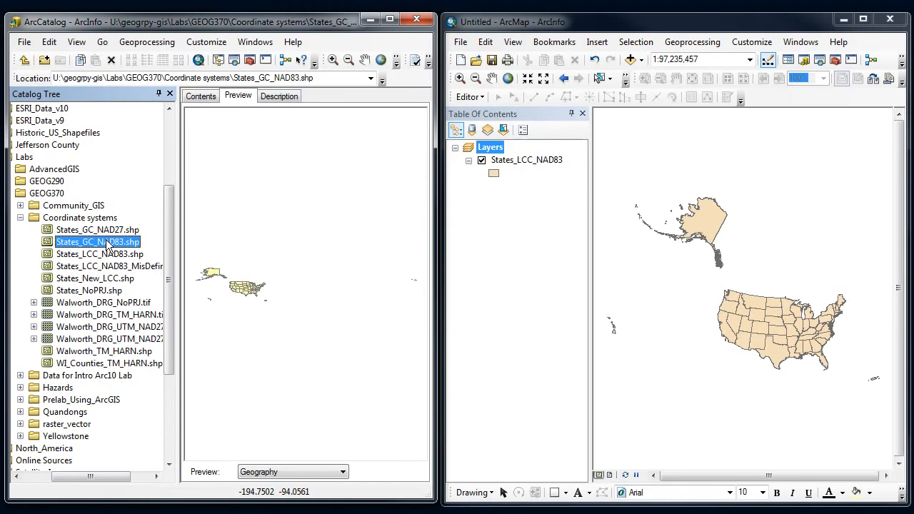
drag(105, 242, 457, 229)
drag(457, 230, 458, 230)
drag(459, 229, 123, 251)
Search the geoprocessing tools in ArcCatalog for "project (data management)" and close the search window after viewing the matching tools
click(232, 61)
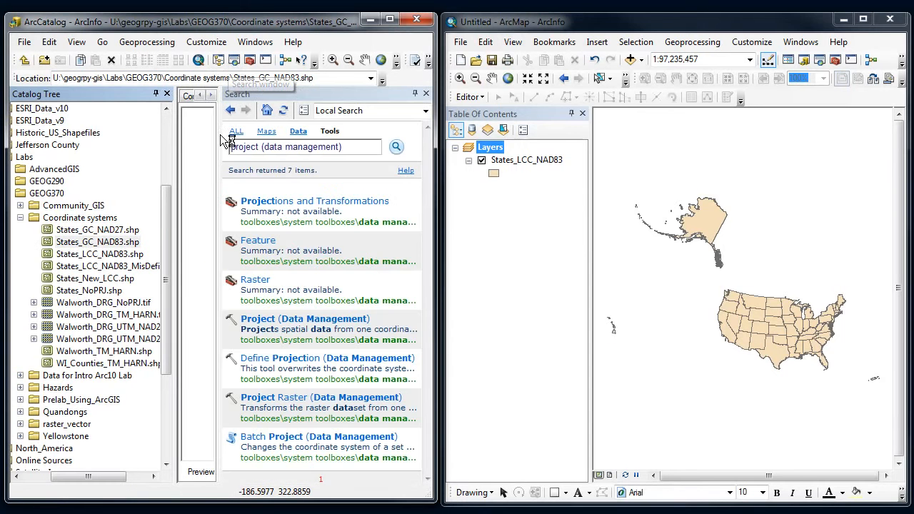
click(312, 149)
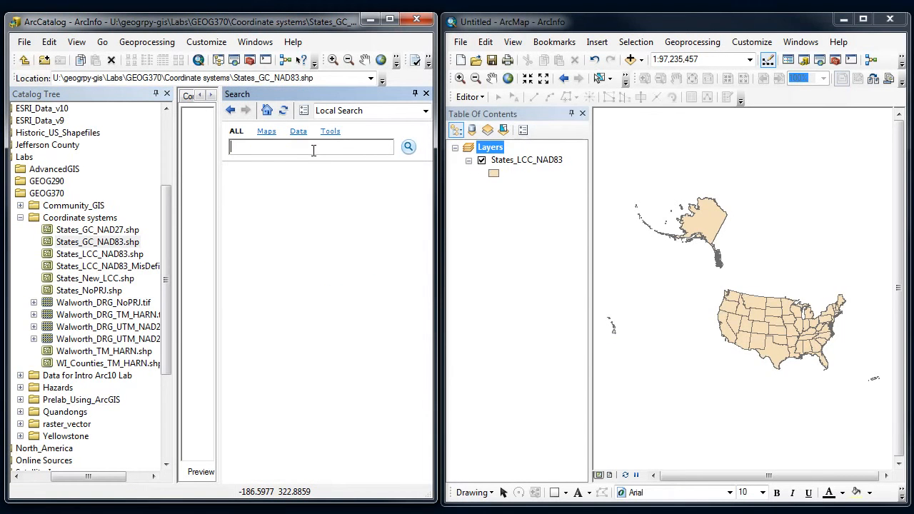
click(329, 132)
click(328, 148)
text(project)
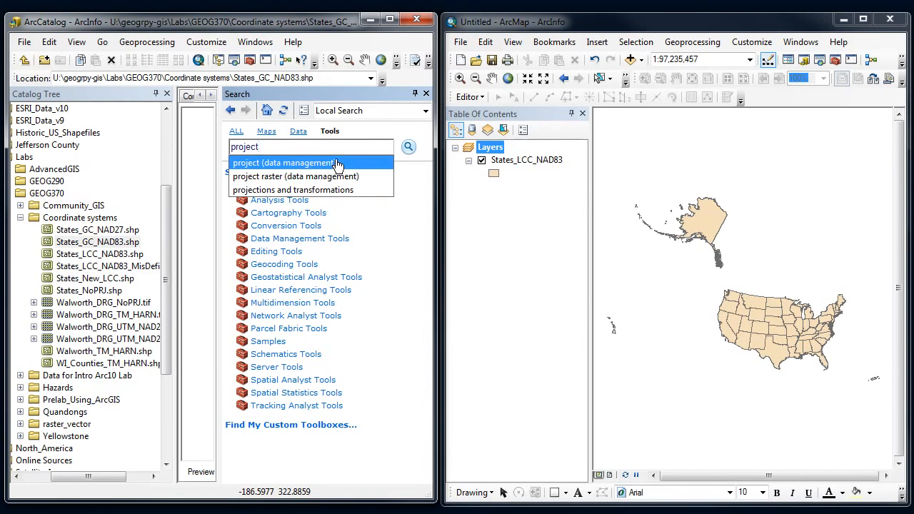
click(331, 164)
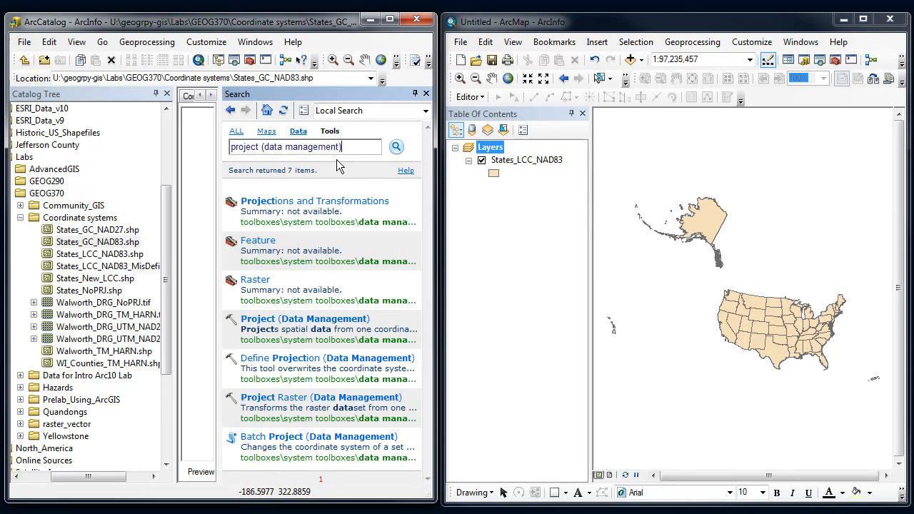
click(426, 94)
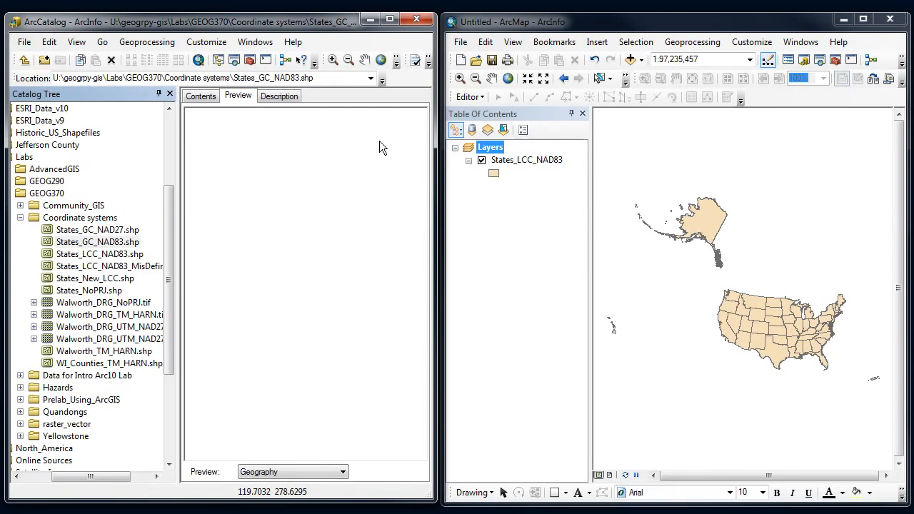